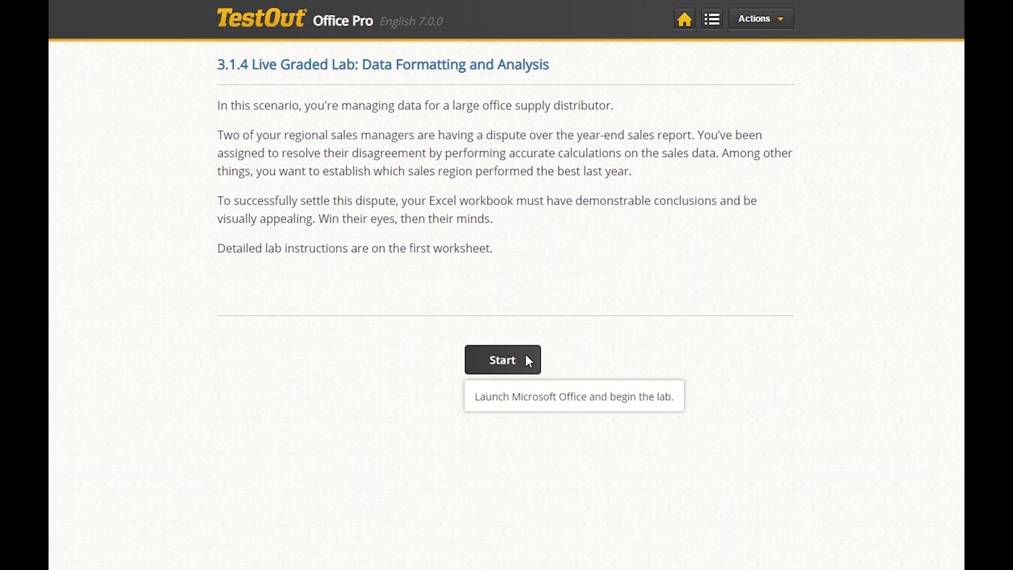
Launch the lab workbook in Excel, enable editing, and show the TestOut Task Guide
{"action": "left_click", "coordinate": [526, 355]}
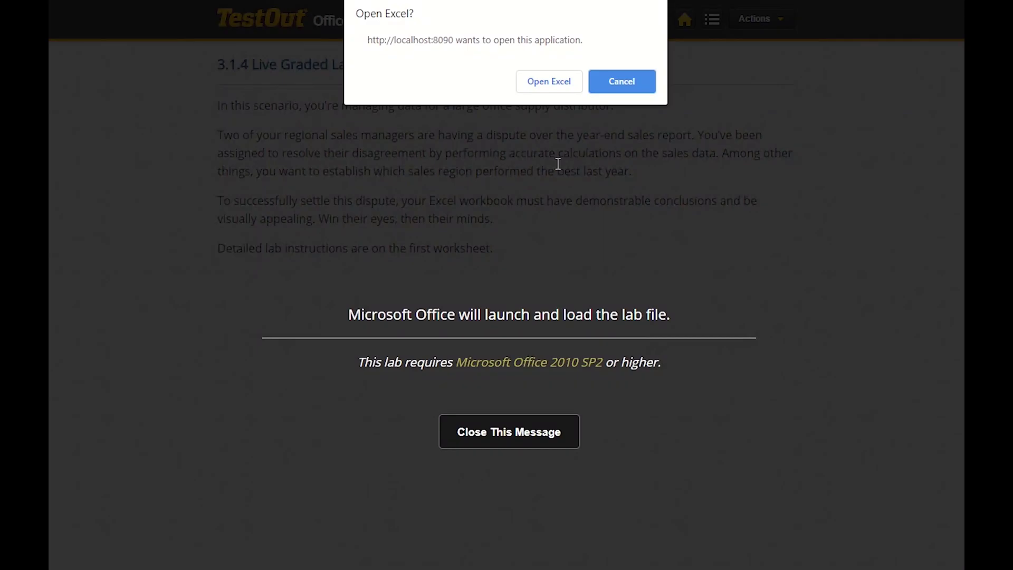
{"action": "left_click", "coordinate": [561, 92]}
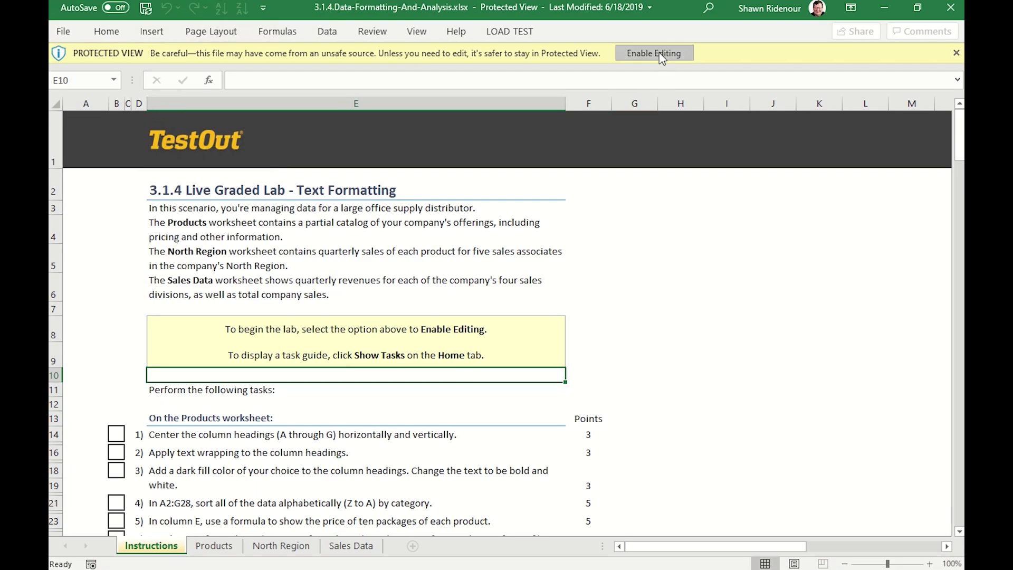
{"action": "left_click", "coordinate": [662, 53]}
{"action": "left_click", "coordinate": [899, 63]}
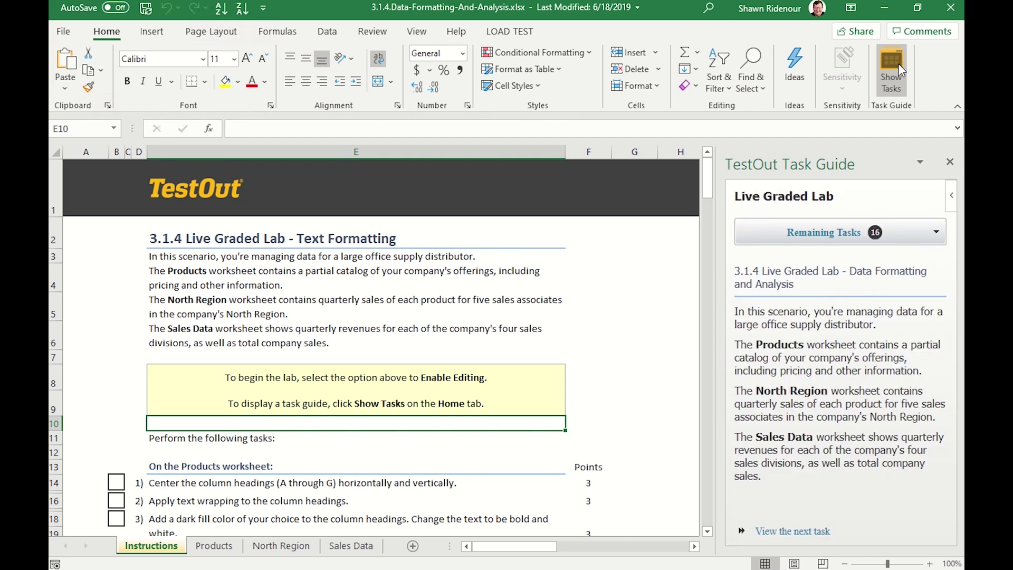
On the Products sheet, centre headings A1:G1 vertically and horizontally and mark that task done
{"action": "left_click", "coordinate": [219, 547]}
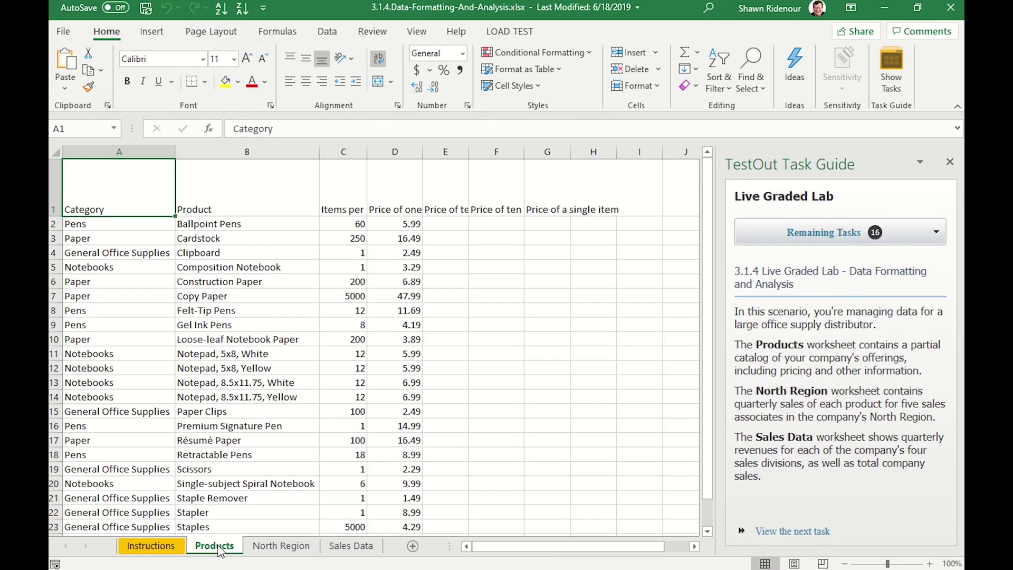
{"action": "left_click", "coordinate": [779, 531]}
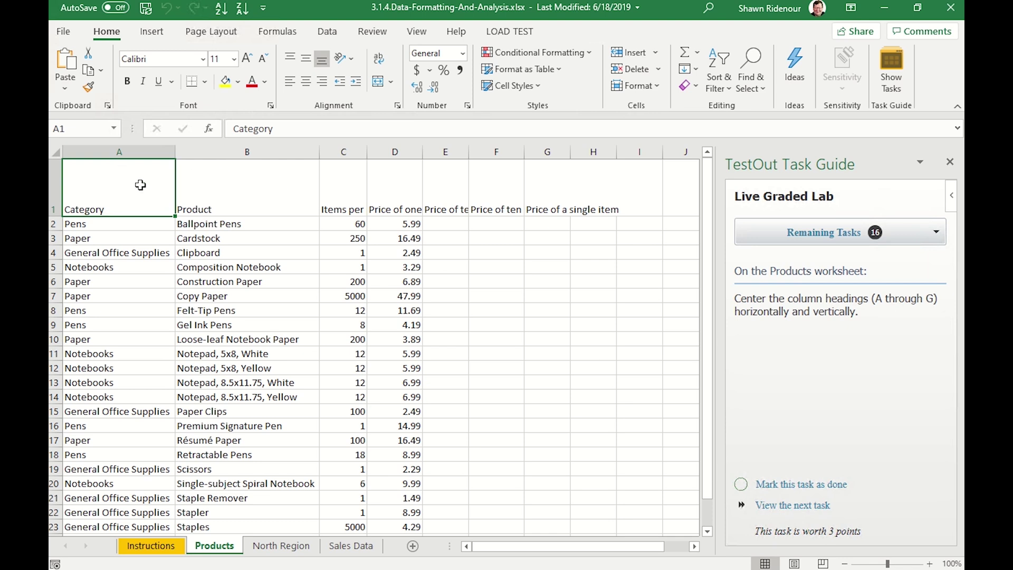
{"action": "left_click_drag", "start_coordinate": [141, 185], "coordinate": [536, 191]}
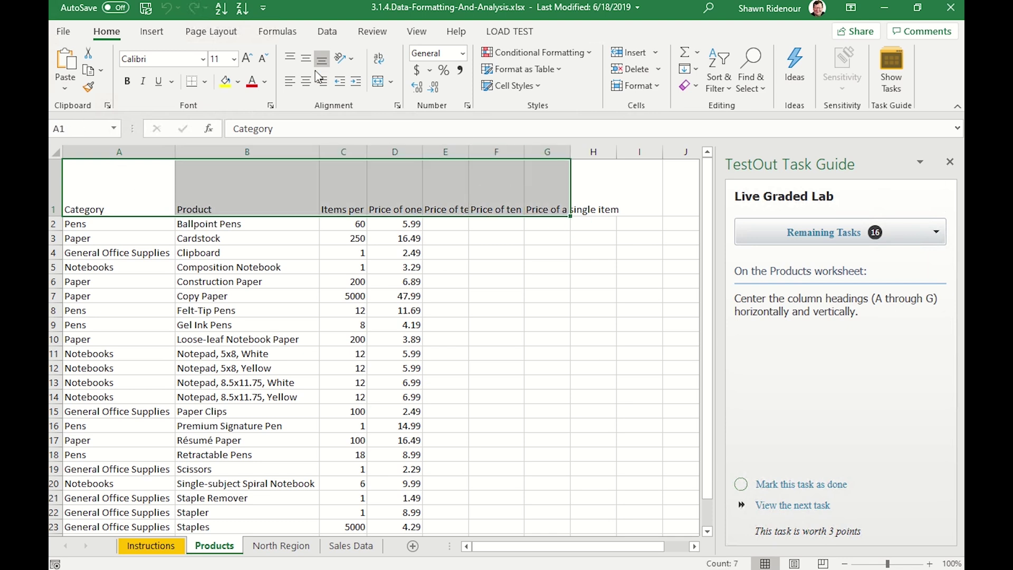
{"action": "left_click", "coordinate": [306, 58]}
{"action": "left_click", "coordinate": [306, 83]}
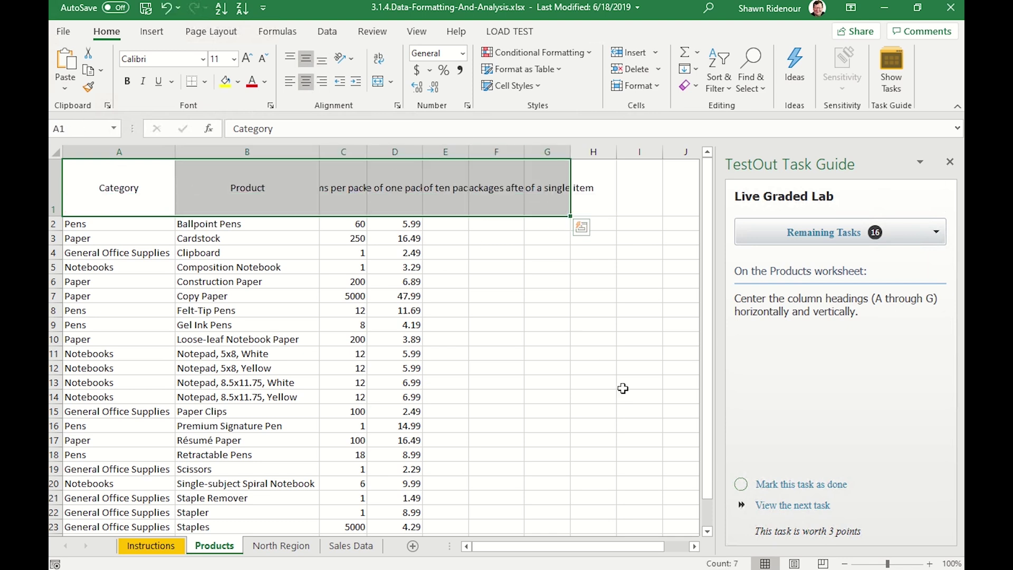
{"action": "left_click", "coordinate": [781, 488]}
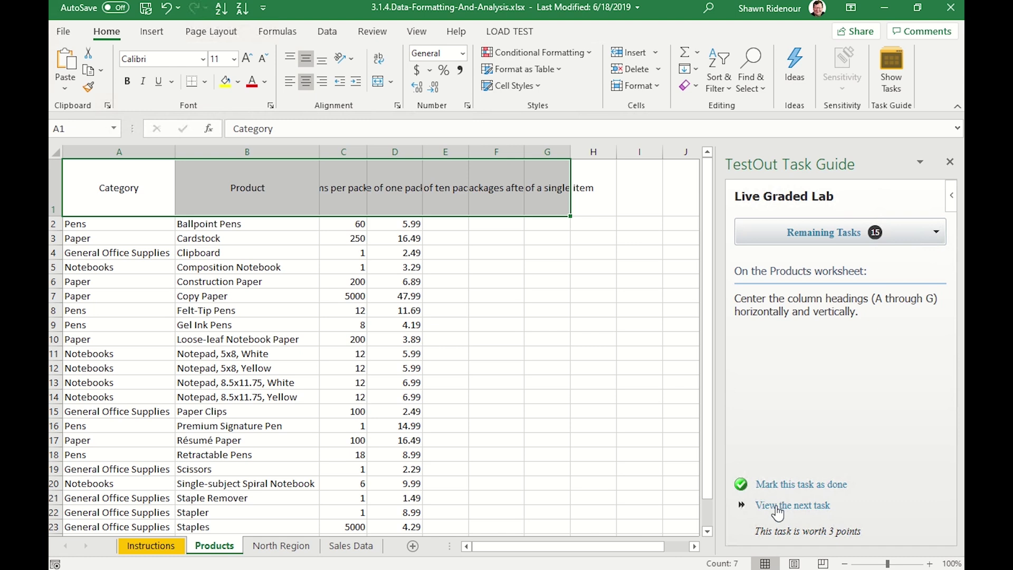
Wrap the text of the A1:G1 headings and mark the wrapping task done
{"action": "left_click", "coordinate": [777, 507]}
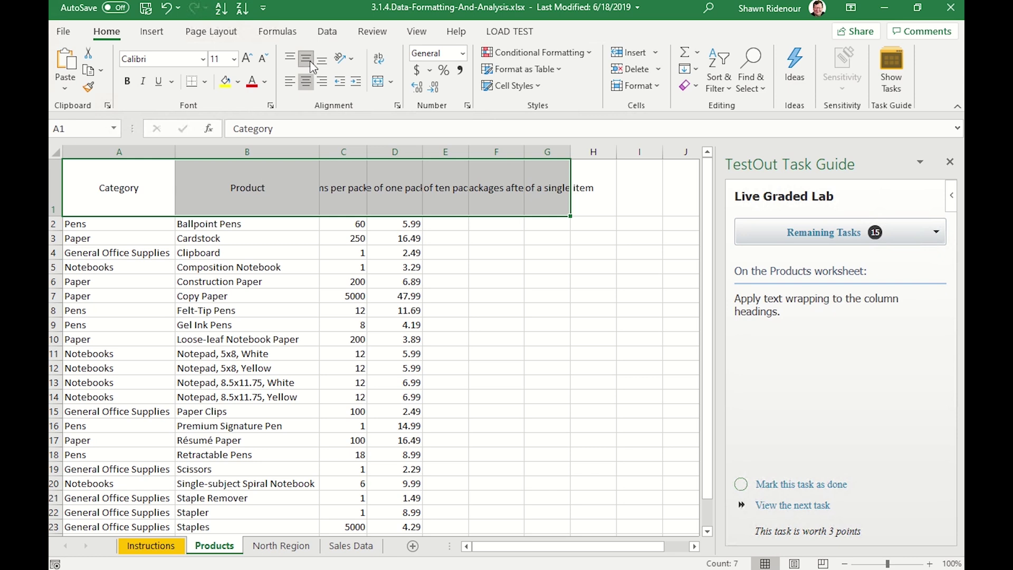
{"action": "left_click", "coordinate": [380, 64]}
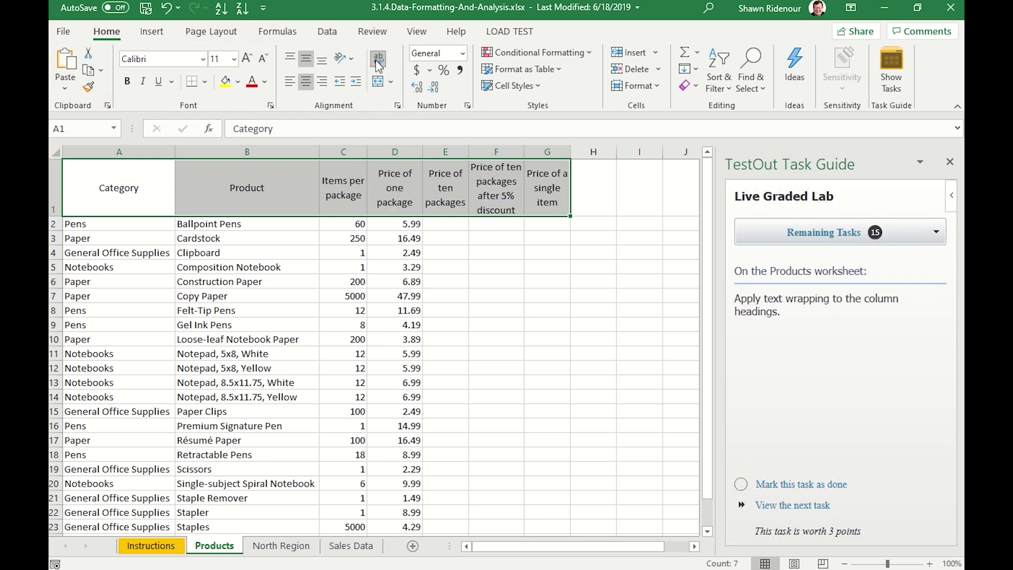
{"action": "left_click", "coordinate": [786, 484]}
{"action": "left_click", "coordinate": [789, 507]}
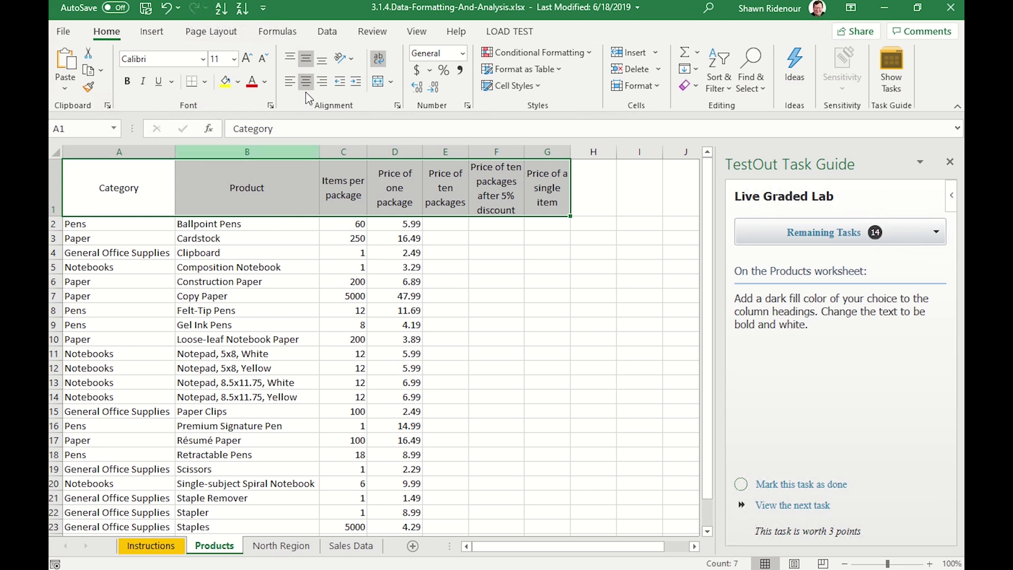
Give the headings a dark orange fill with white font colour
{"action": "left_click", "coordinate": [238, 83]}
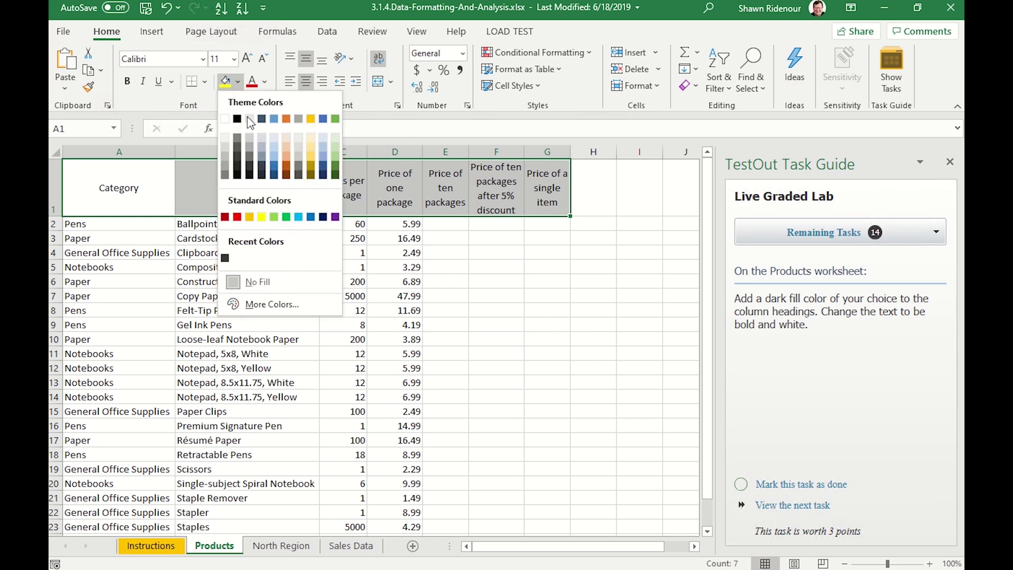
{"action": "left_click", "coordinate": [286, 165]}
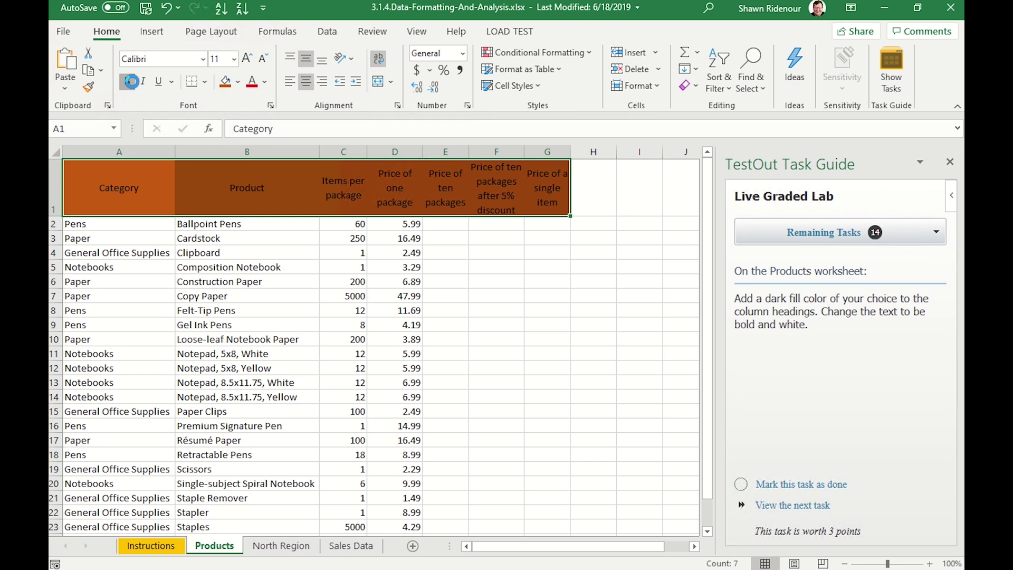
{"action": "left_click", "coordinate": [266, 86]}
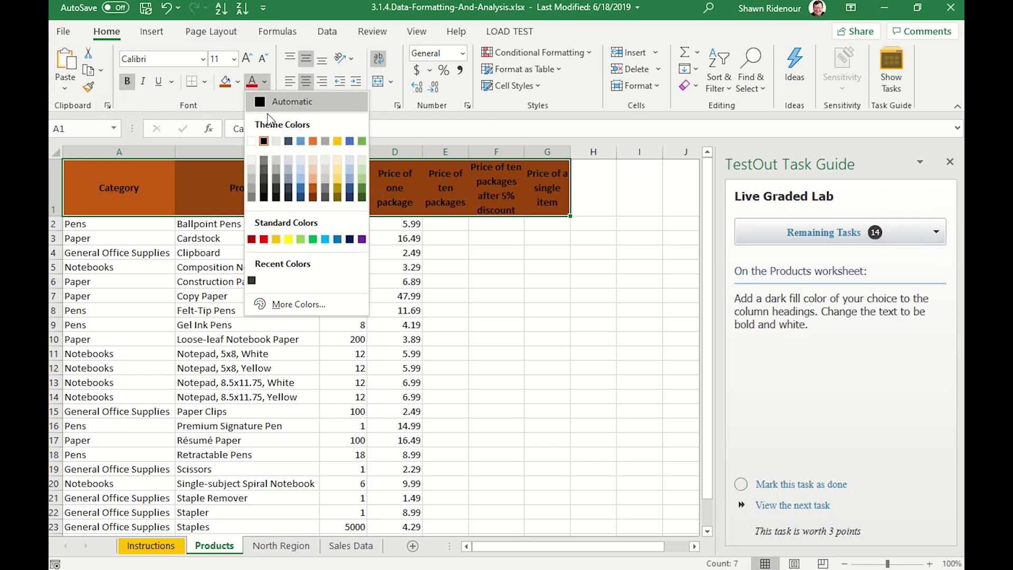
{"action": "left_click", "coordinate": [252, 142]}
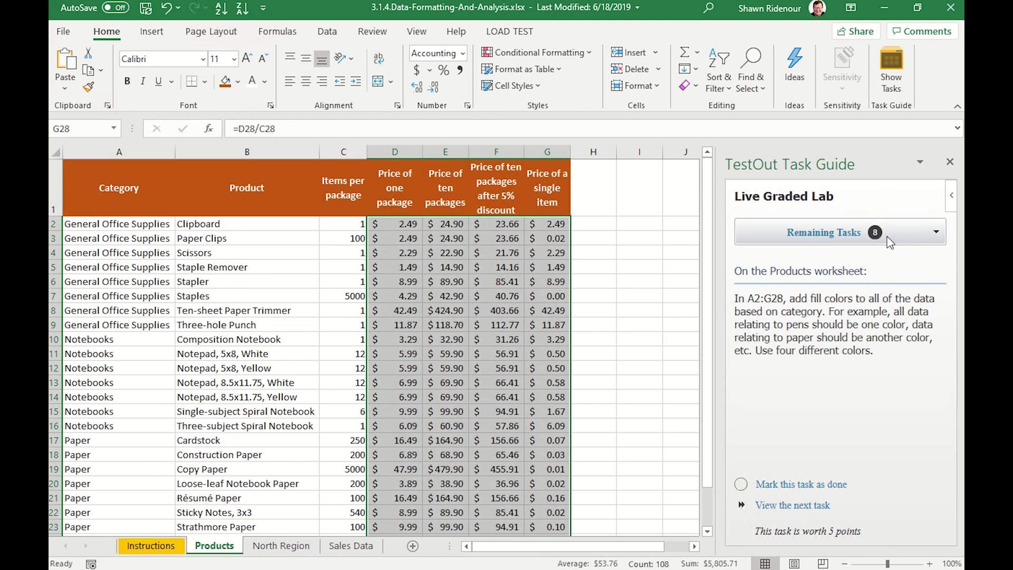
Bring up the North Region top 5% conditional formatting task for C3:AF28 from the task list
{"action": "left_click", "coordinate": [889, 243]}
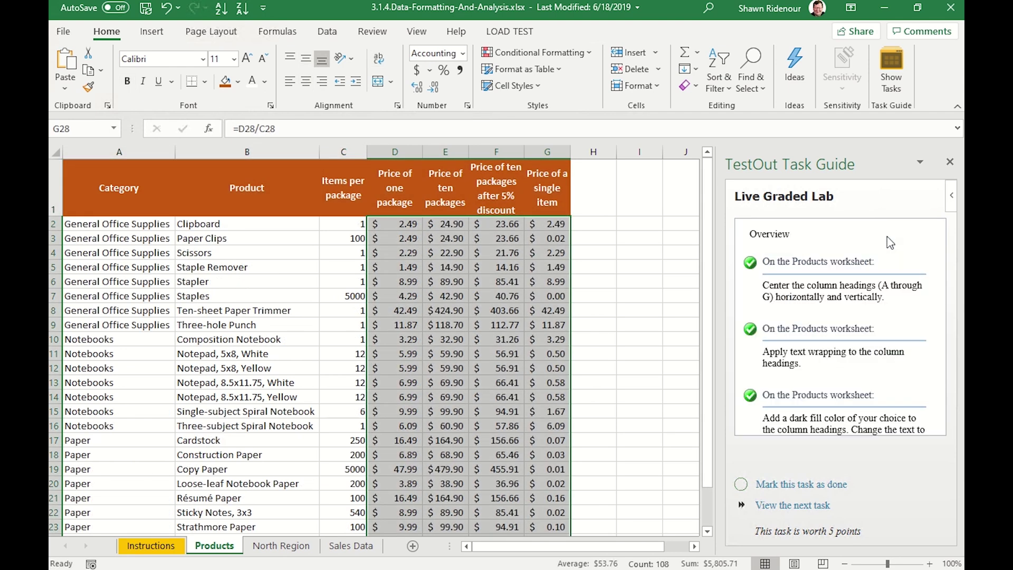
{"action": "scroll", "coordinate": [875, 282], "scroll_direction": "down", "scroll_amount": 5}
{"action": "scroll", "coordinate": [875, 282], "scroll_direction": "down", "scroll_amount": 5}
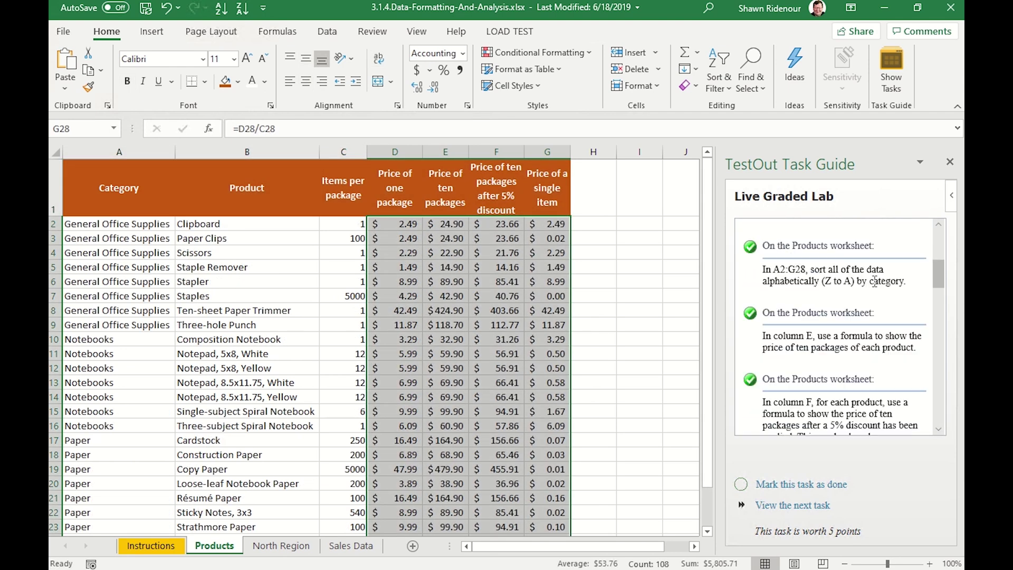
{"action": "scroll", "coordinate": [874, 281], "scroll_direction": "down", "scroll_amount": 3}
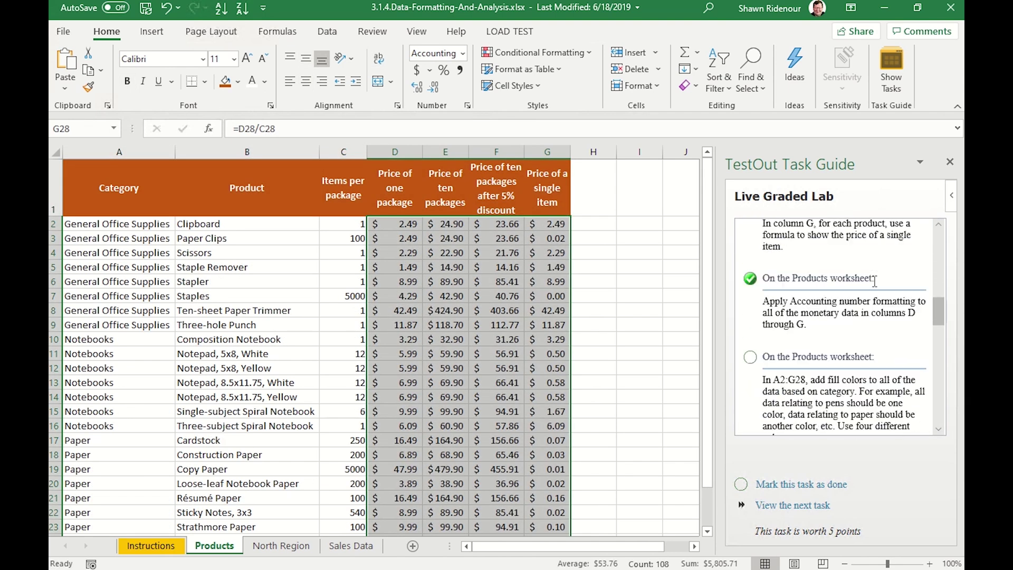
{"action": "scroll", "coordinate": [874, 282], "scroll_direction": "down", "scroll_amount": 3}
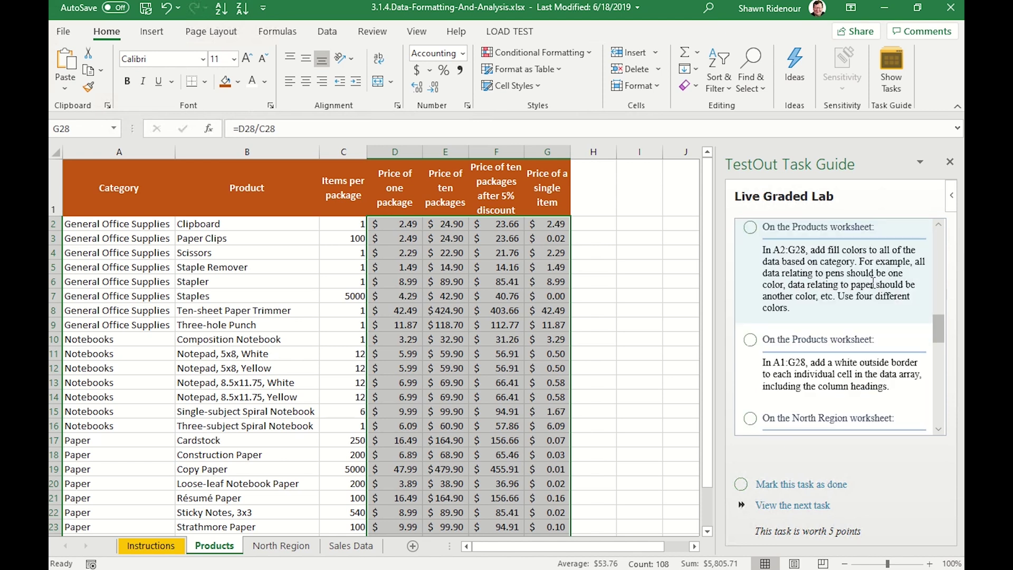
{"action": "left_click", "coordinate": [820, 376]}
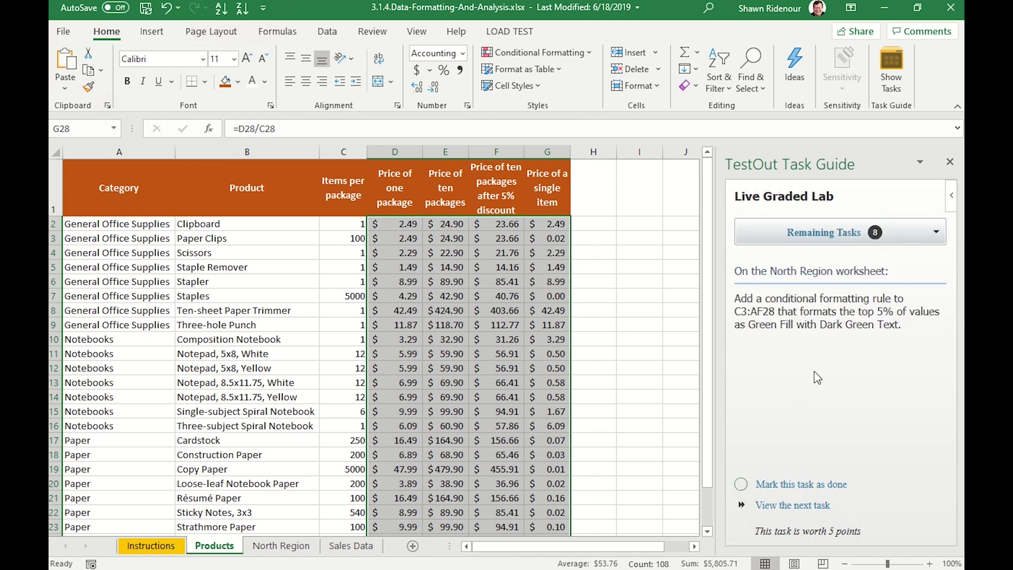
Select the range C3:AF28 on the North Region sheet
{"action": "left_click", "coordinate": [286, 549]}
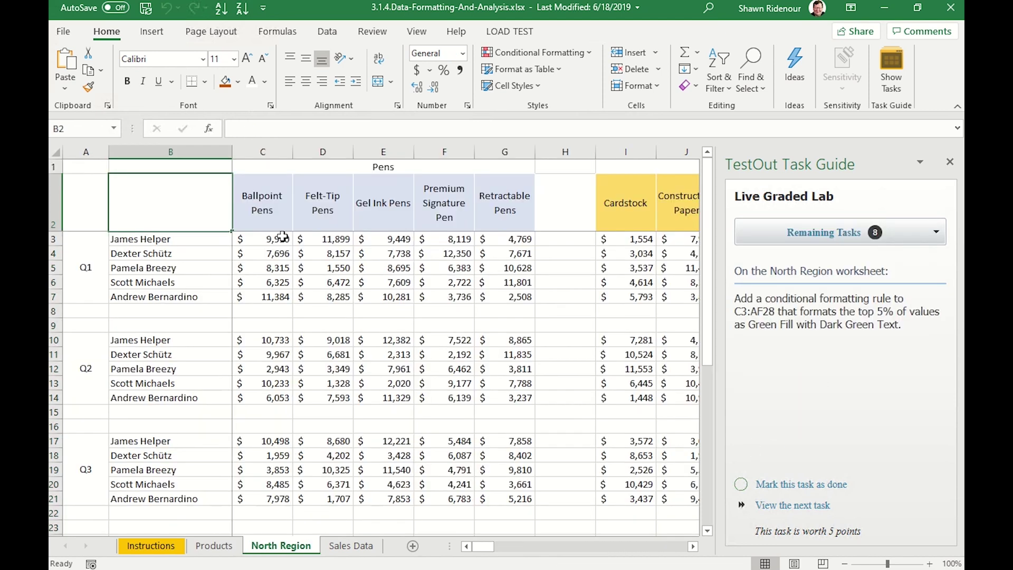
{"action": "left_click", "coordinate": [264, 240]}
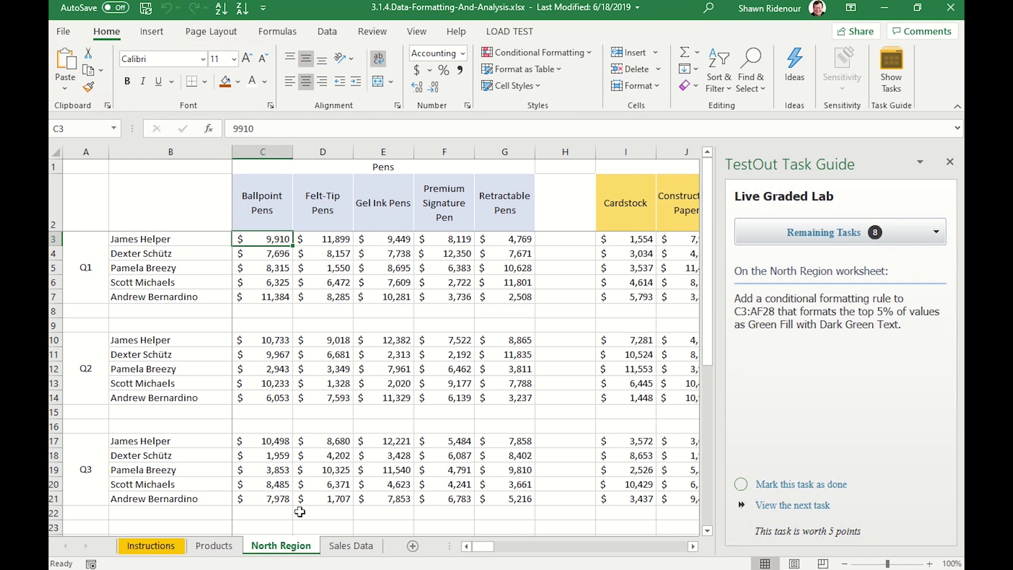
{"action": "scroll", "coordinate": [447, 441], "scroll_direction": "down", "scroll_amount": 3}
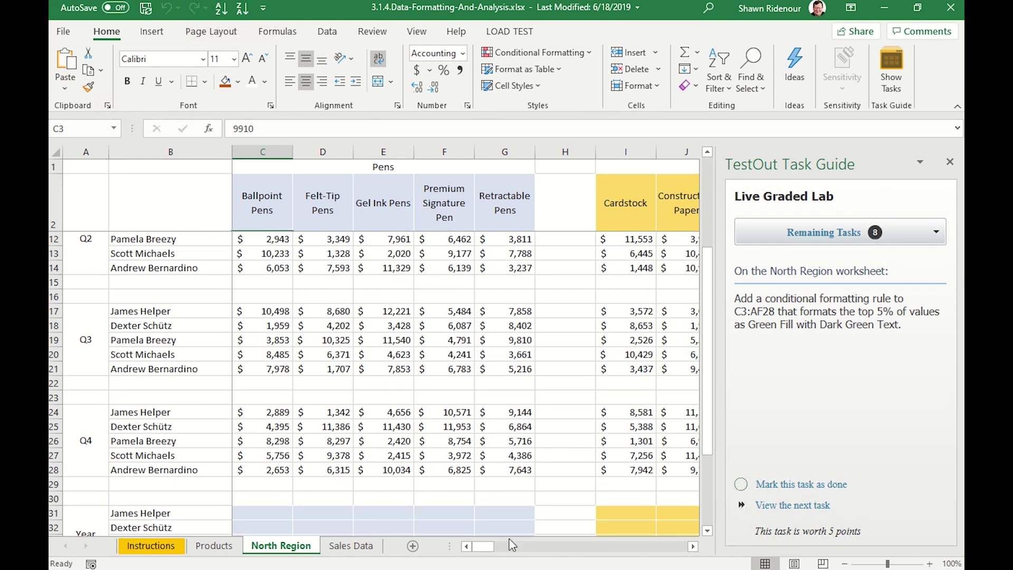
{"action": "left_click_drag", "start_coordinate": [486, 546], "coordinate": [551, 547]}
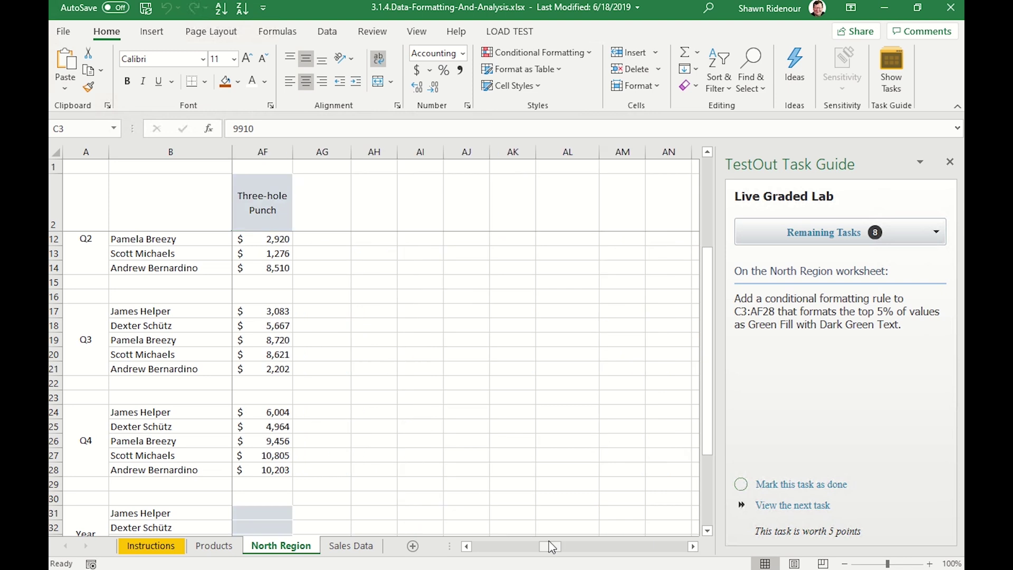
{"action": "left_click", "coordinate": [278, 468], "text": "shift"}
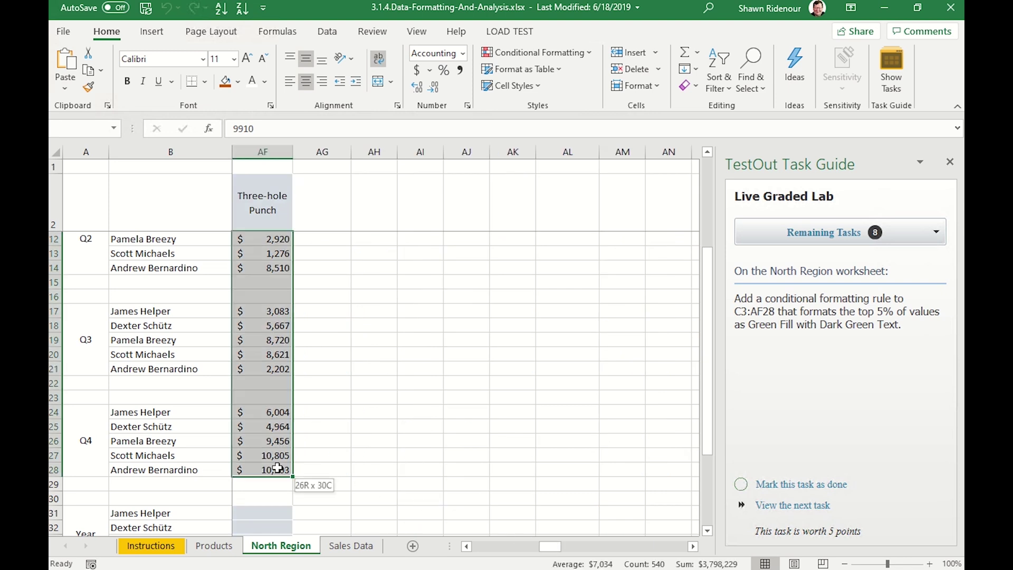
{"action": "left_click", "coordinate": [481, 548]}
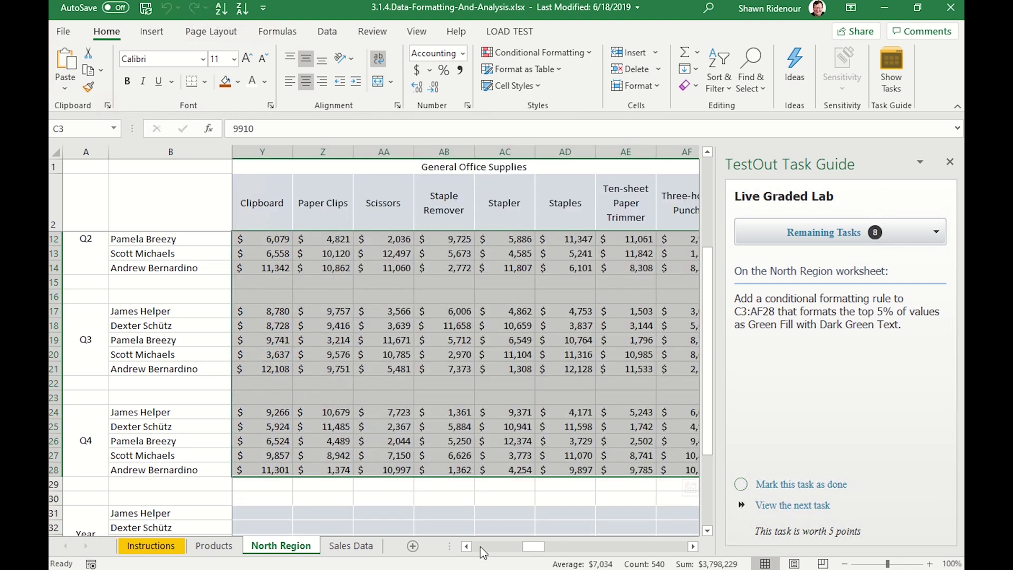
{"action": "left_click", "coordinate": [481, 549]}
{"action": "left_click", "coordinate": [482, 549]}
{"action": "left_click", "coordinate": [482, 548]}
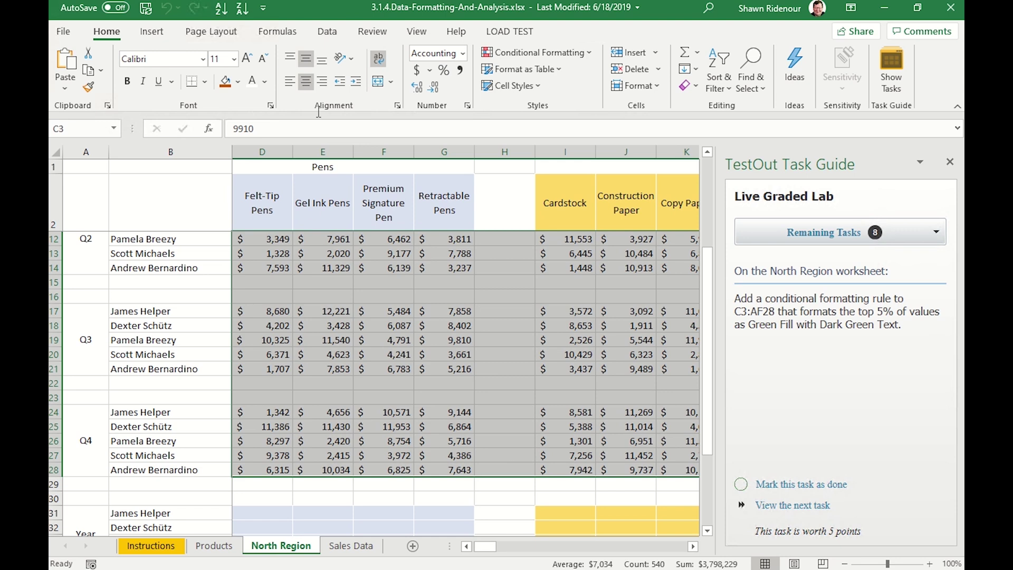
Apply a Top 5% rule with Green Fill and Dark Green Text, then mark the task done
{"action": "left_click", "coordinate": [581, 55]}
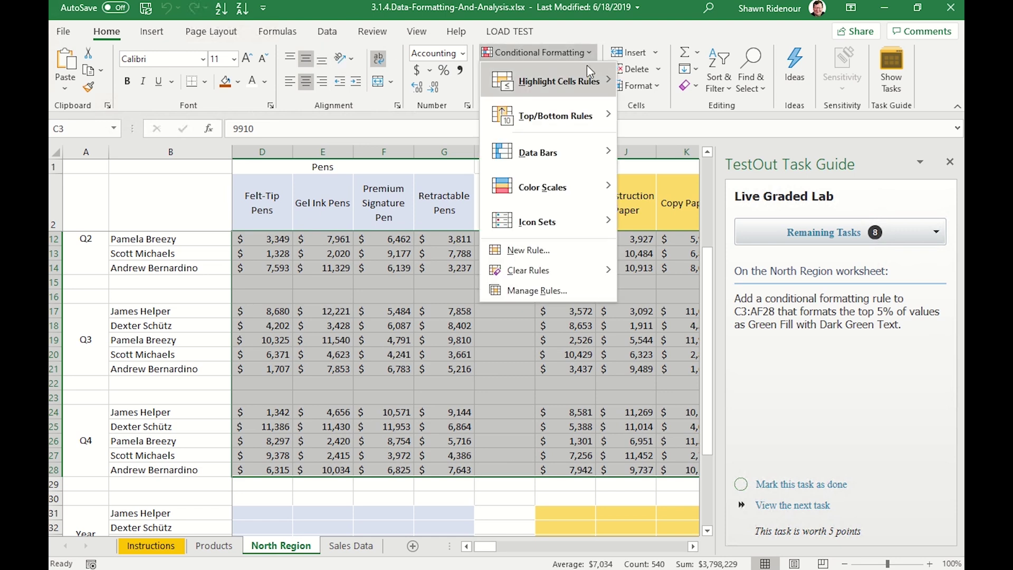
{"action": "mouse_move", "coordinate": [573, 114]}
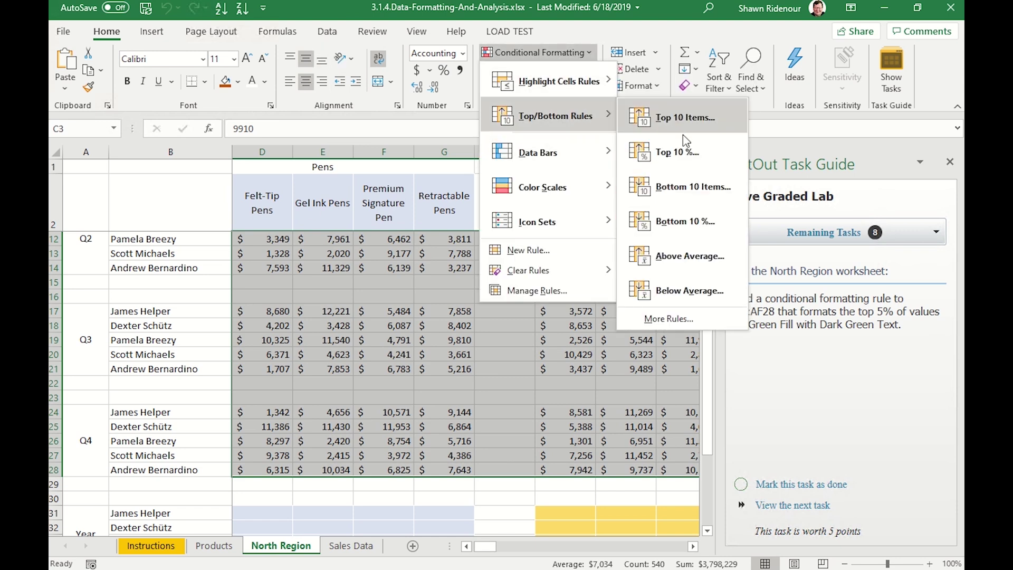
{"action": "left_click", "coordinate": [677, 152]}
{"action": "left_click", "coordinate": [267, 377]}
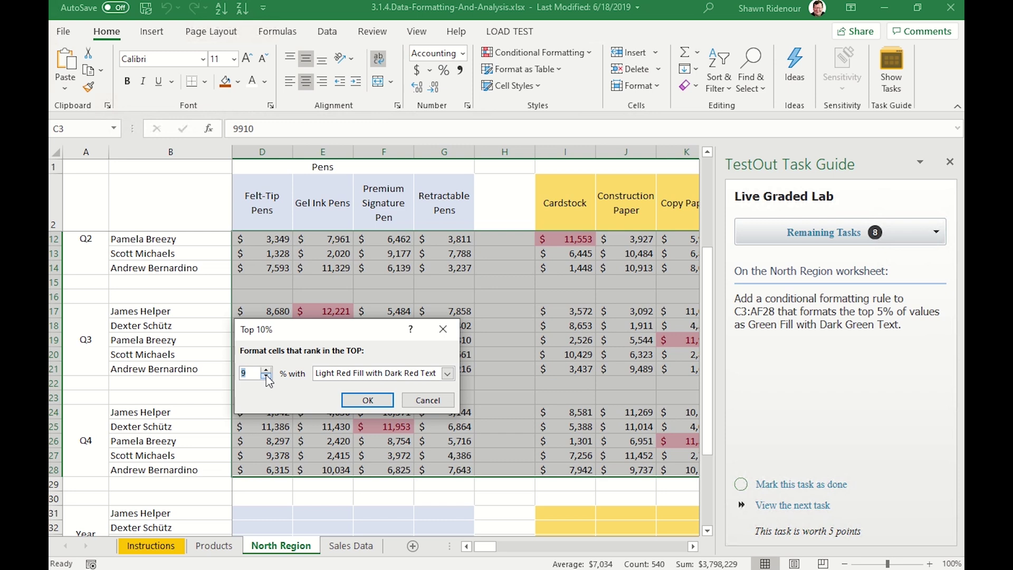
{"action": "left_click", "coordinate": [266, 377]}
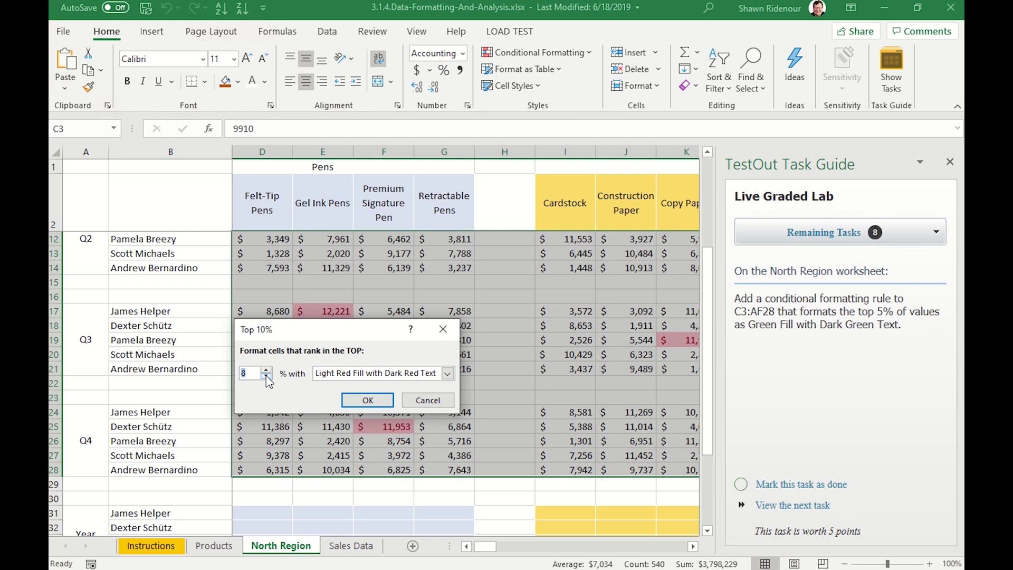
{"action": "left_click", "coordinate": [447, 373]}
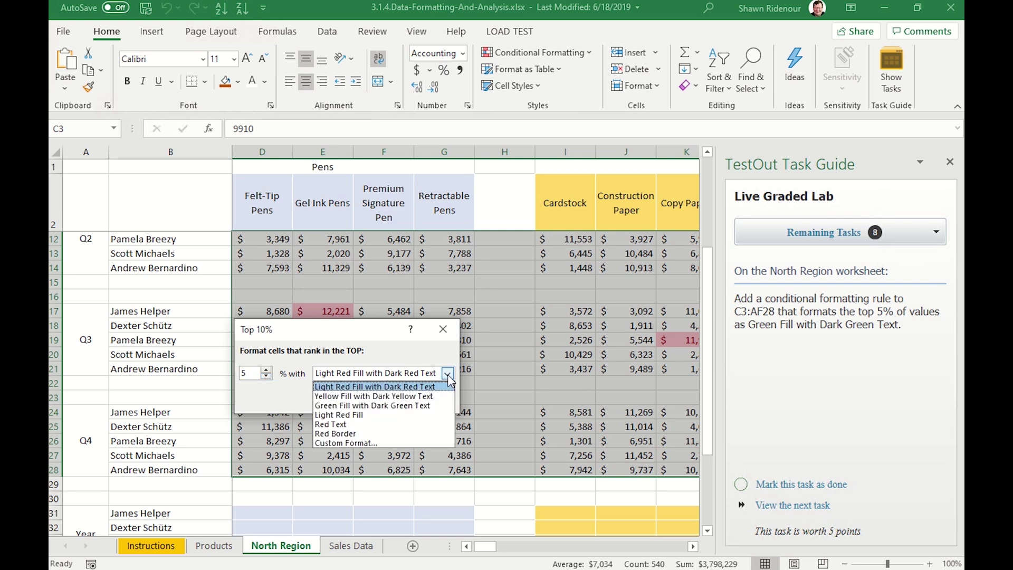
{"action": "left_click", "coordinate": [406, 406]}
{"action": "left_click", "coordinate": [372, 402]}
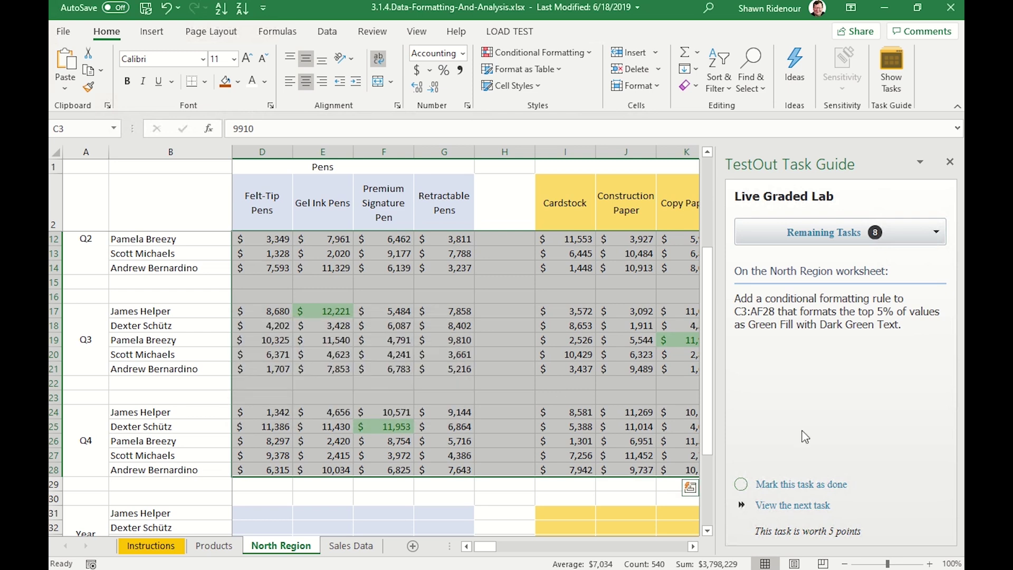
{"action": "left_click", "coordinate": [774, 490]}
Add a Bottom 5% rule with Light Red Fill and Dark Red Text to C3:AF28, then mark it done
{"action": "left_click", "coordinate": [789, 505]}
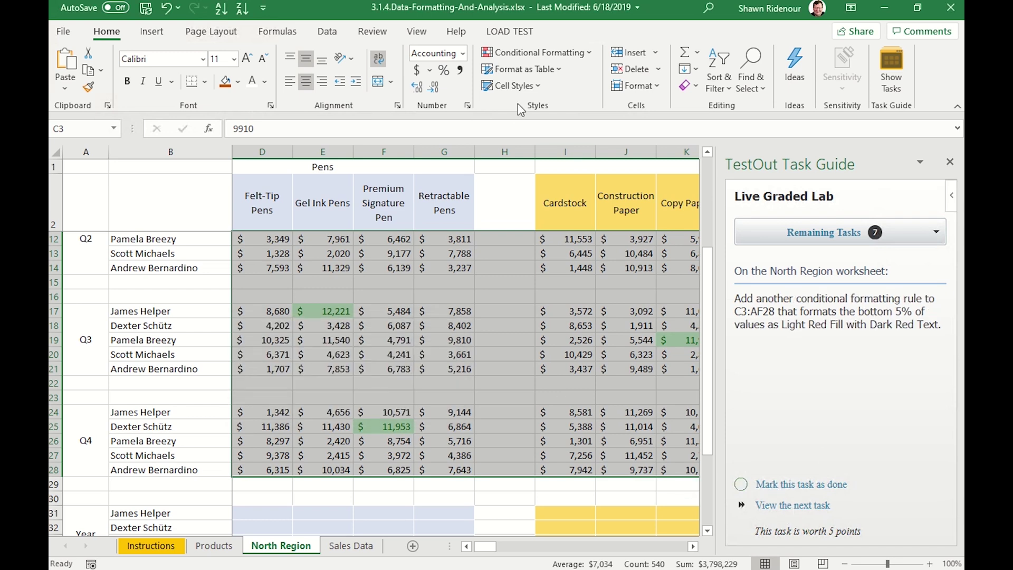
{"action": "left_click", "coordinate": [539, 52]}
{"action": "mouse_move", "coordinate": [577, 117]}
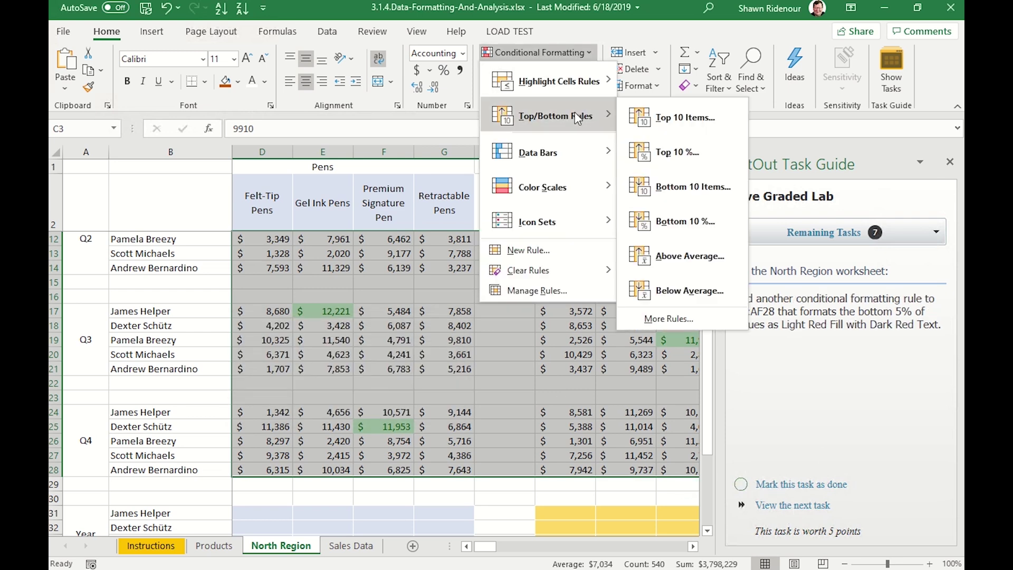
{"action": "left_click", "coordinate": [697, 226]}
{"action": "left_click", "coordinate": [266, 378]}
{"action": "left_click", "coordinate": [266, 378]}
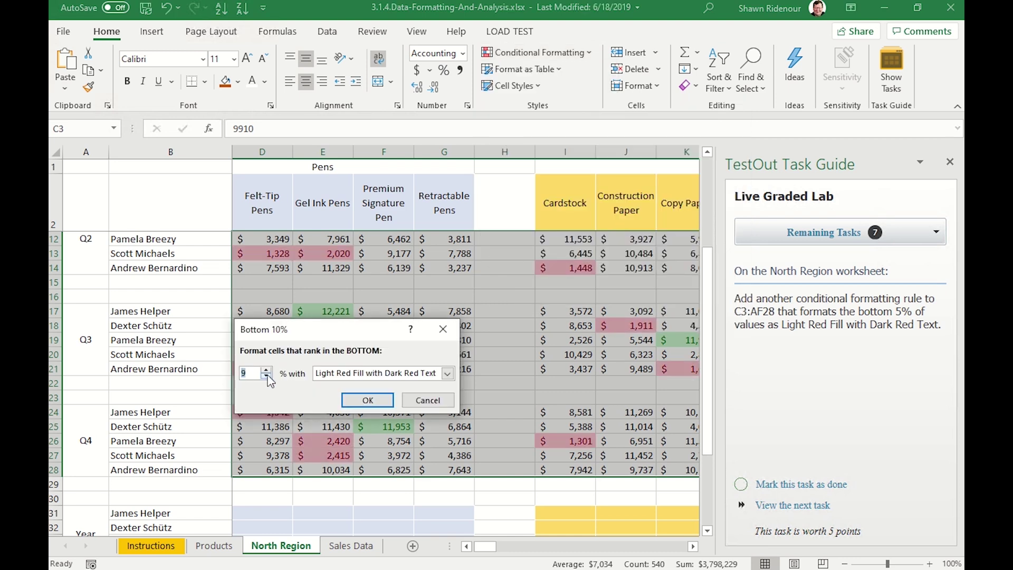
{"action": "left_click", "coordinate": [265, 378]}
{"action": "left_click", "coordinate": [266, 378]}
{"action": "left_click", "coordinate": [266, 378]}
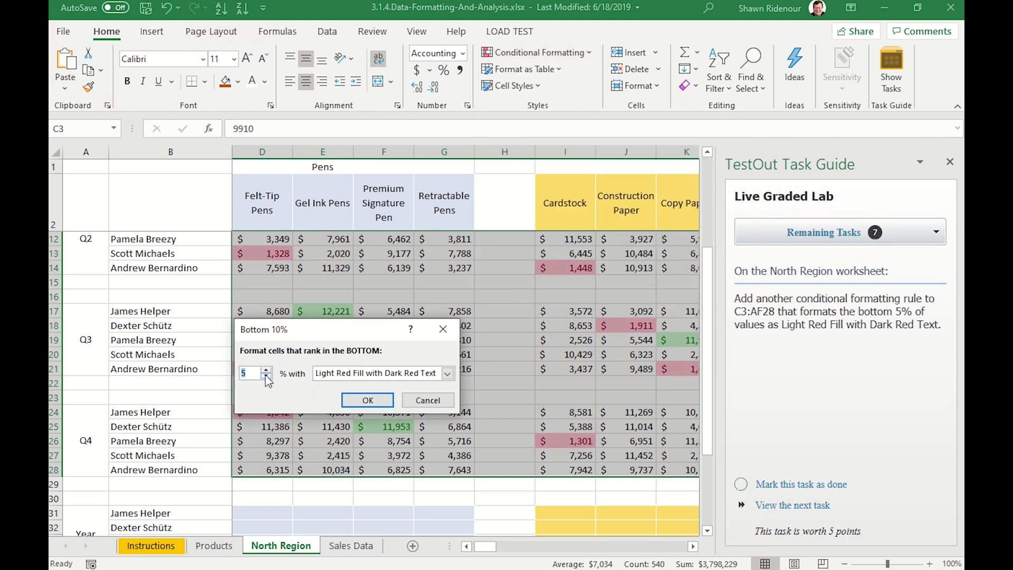
{"action": "left_click", "coordinate": [381, 400]}
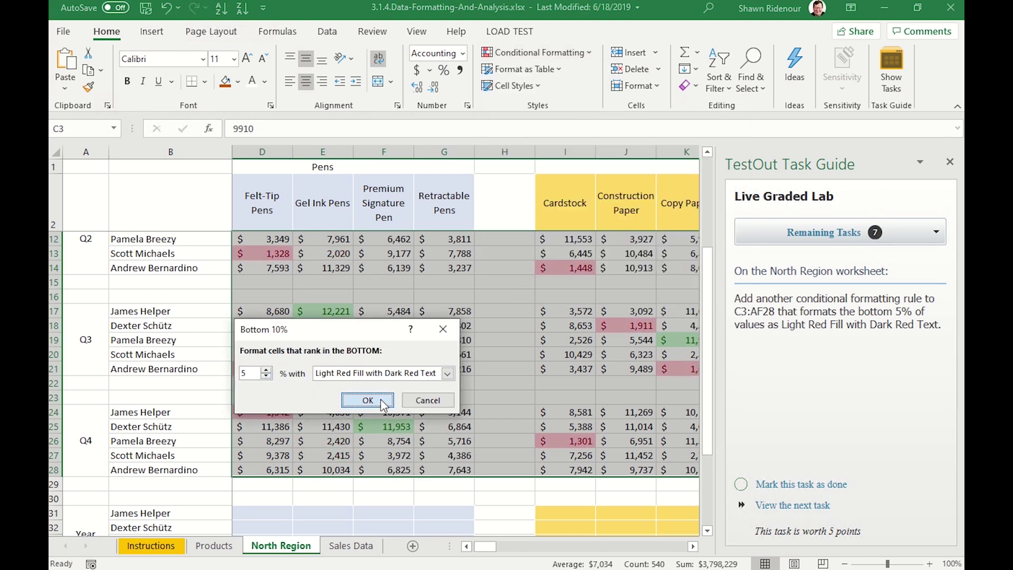
{"action": "left_click", "coordinate": [775, 484]}
Scroll through the Task Guide's overview of all remaining lab tasks
{"action": "left_click", "coordinate": [899, 240]}
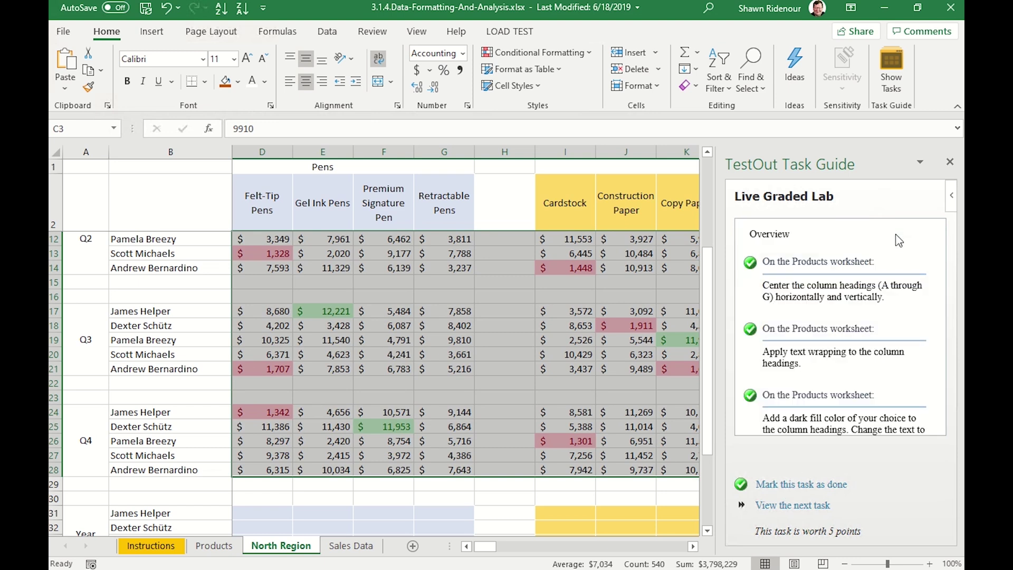
{"action": "scroll", "coordinate": [870, 291], "scroll_direction": "down", "scroll_amount": 5}
{"action": "scroll", "coordinate": [869, 290], "scroll_direction": "down", "scroll_amount": 5}
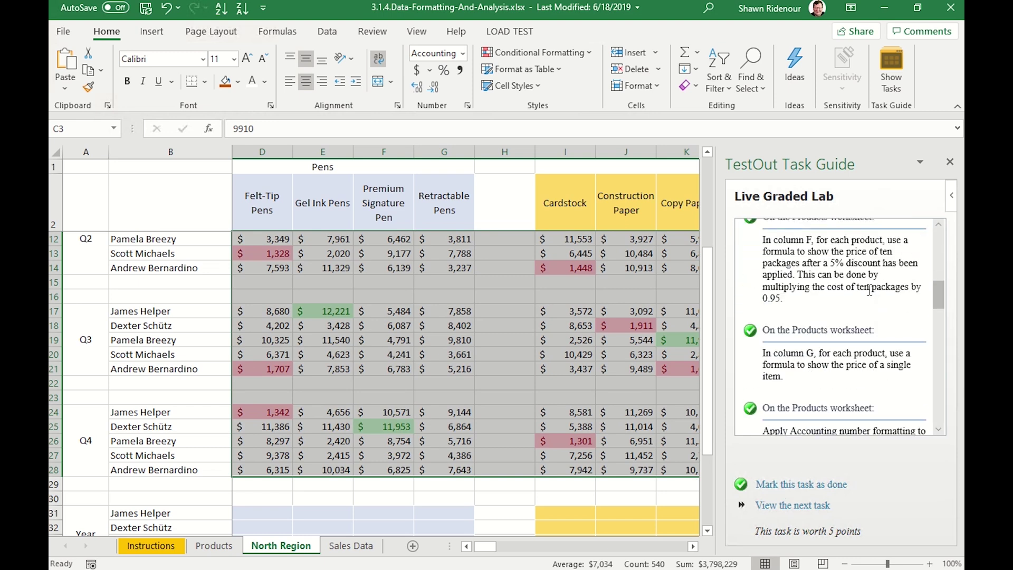
{"action": "scroll", "coordinate": [870, 291], "scroll_direction": "down", "scroll_amount": 3}
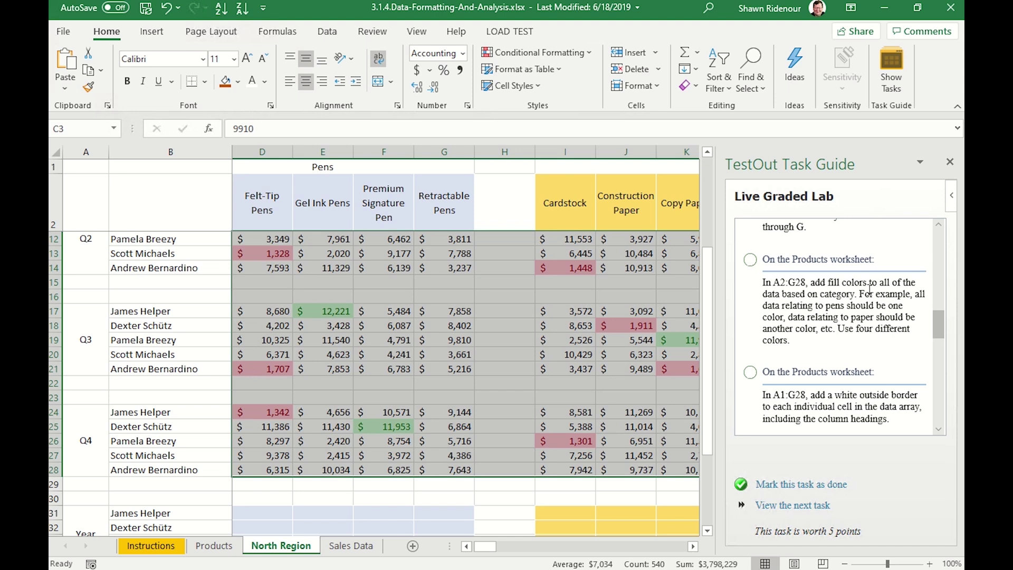
{"action": "scroll", "coordinate": [869, 291], "scroll_direction": "down", "scroll_amount": 4}
{"action": "scroll", "coordinate": [870, 290], "scroll_direction": "down", "scroll_amount": 3}
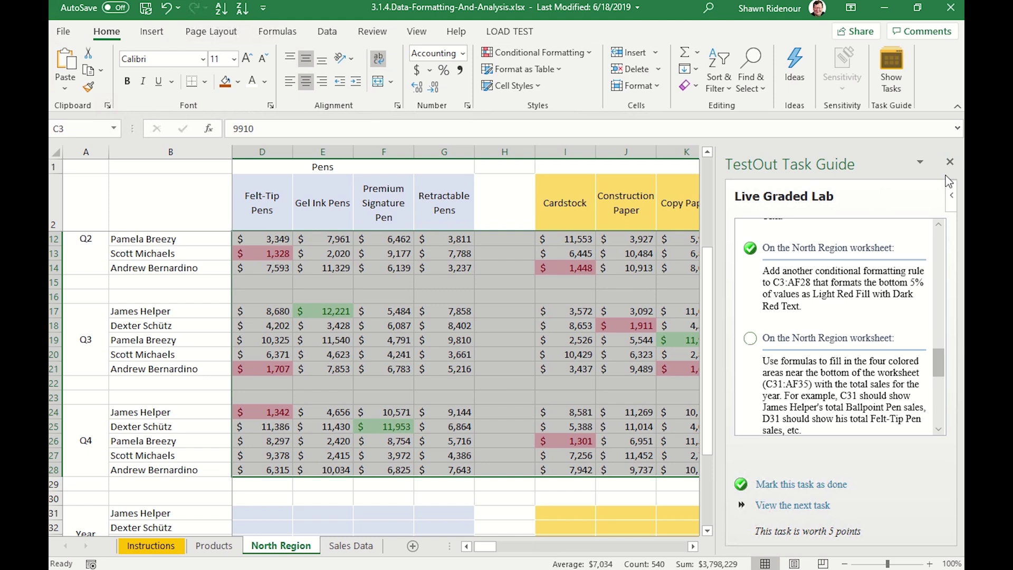
Save and close the workbook, then minimize Excel to reveal the TestOut lab page
{"action": "left_click", "coordinate": [145, 8]}
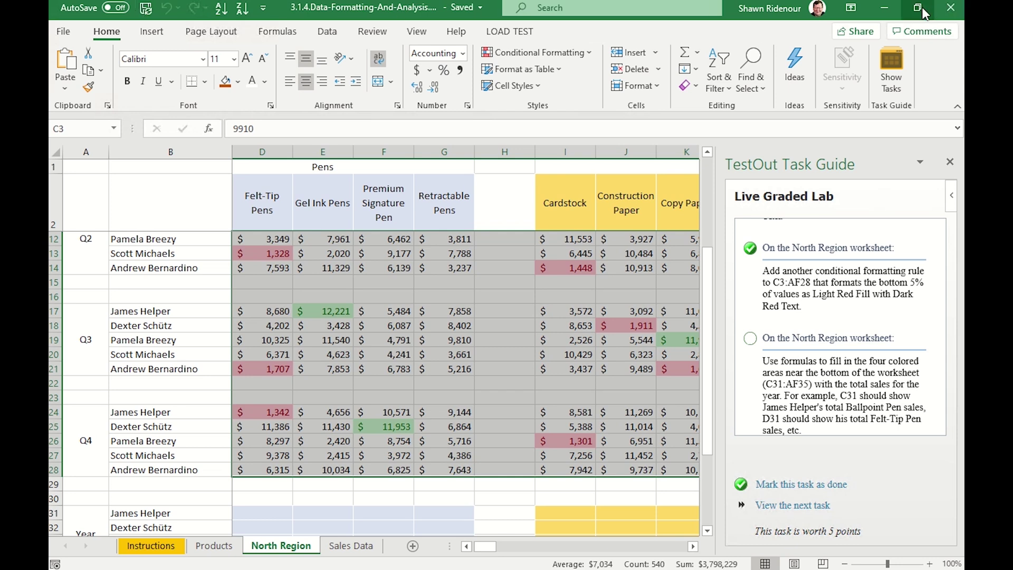
{"action": "left_click", "coordinate": [942, 8]}
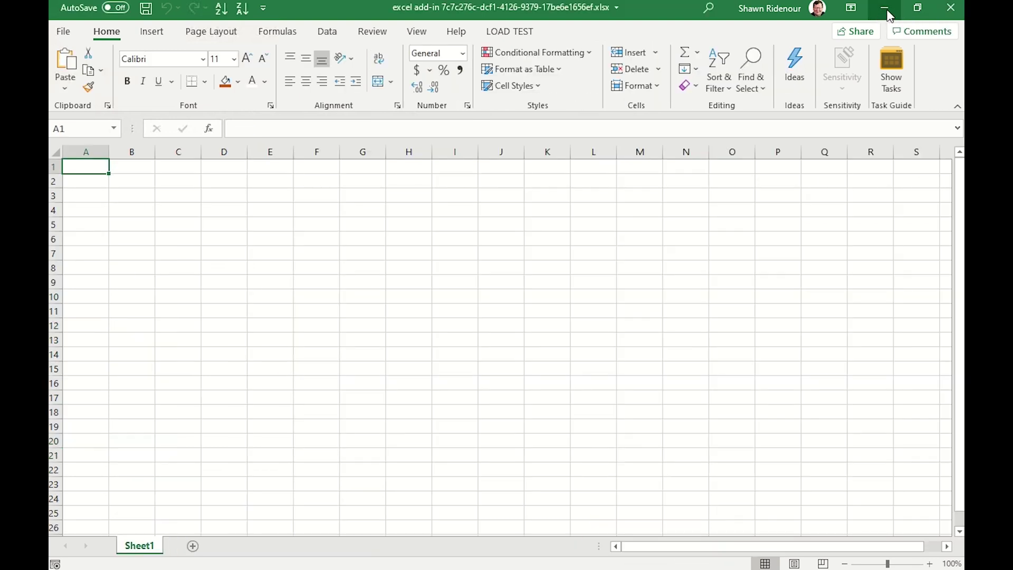
{"action": "left_click", "coordinate": [889, 13]}
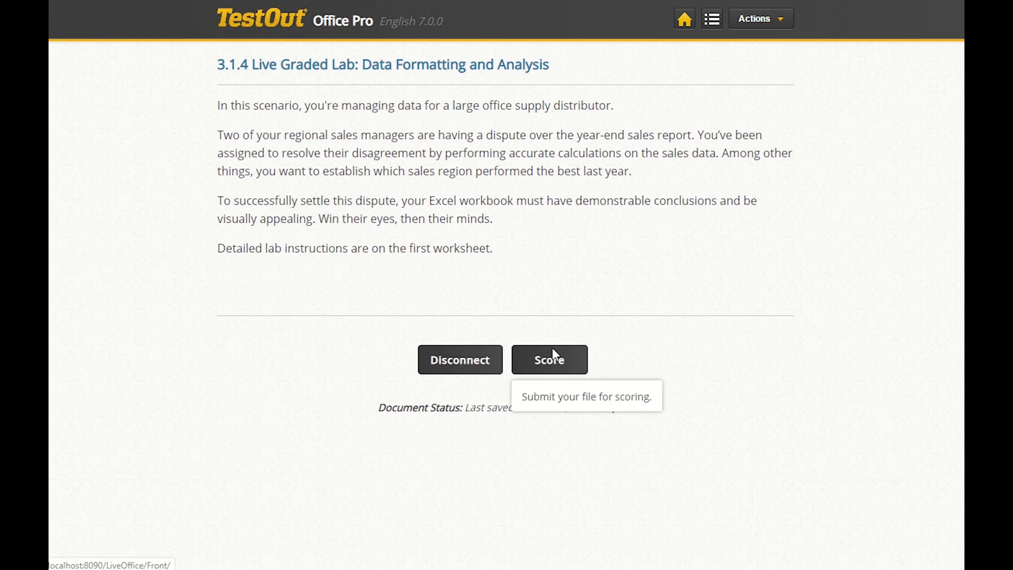
Submit the saved workbook for scoring
{"action": "left_click", "coordinate": [522, 360]}
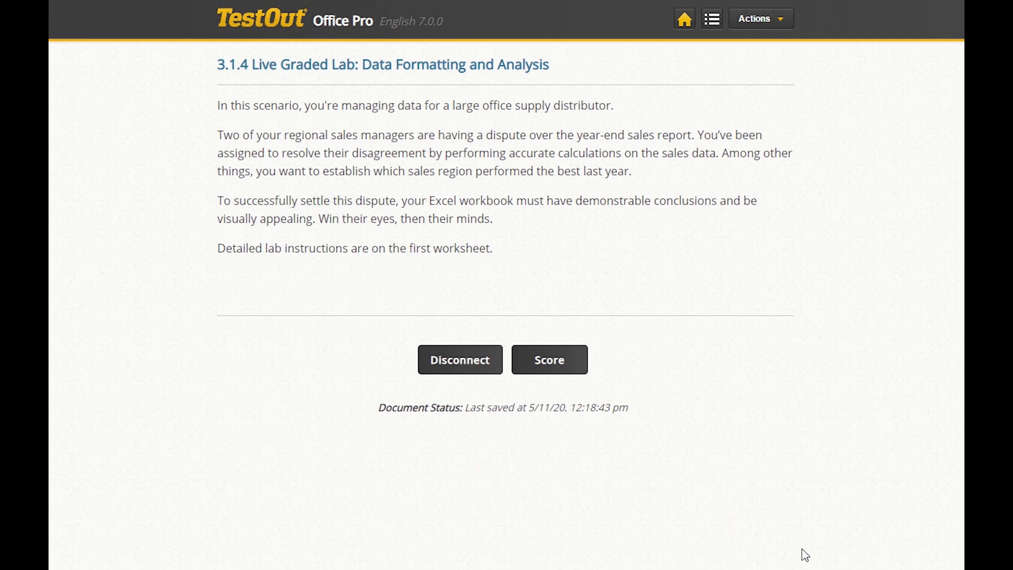
{"action": "left_click", "coordinate": [555, 358]}
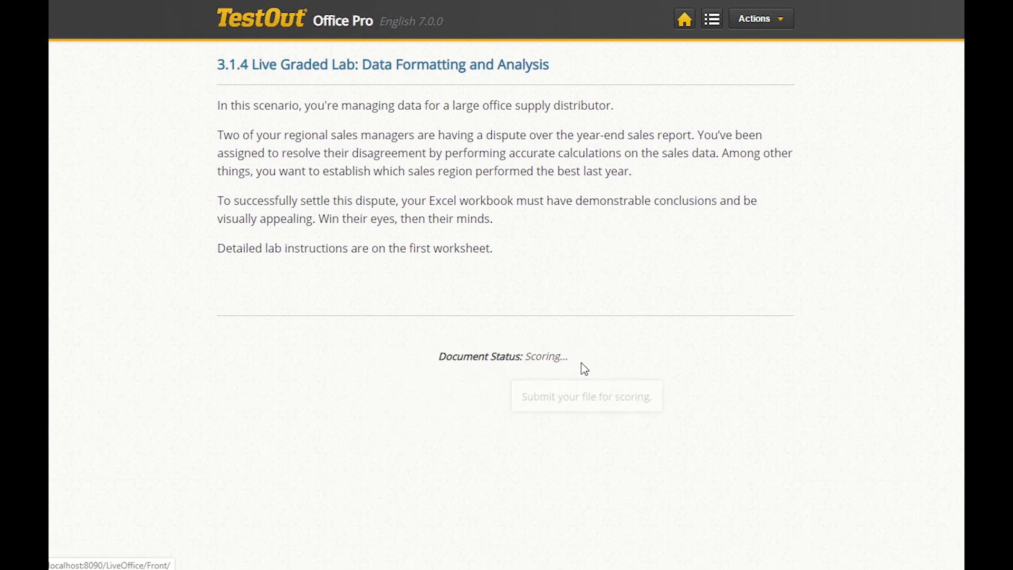
Open the lab report showing the 41/100 score, scroll through it, and close it with Esc
{"action": "left_click", "coordinate": [527, 362]}
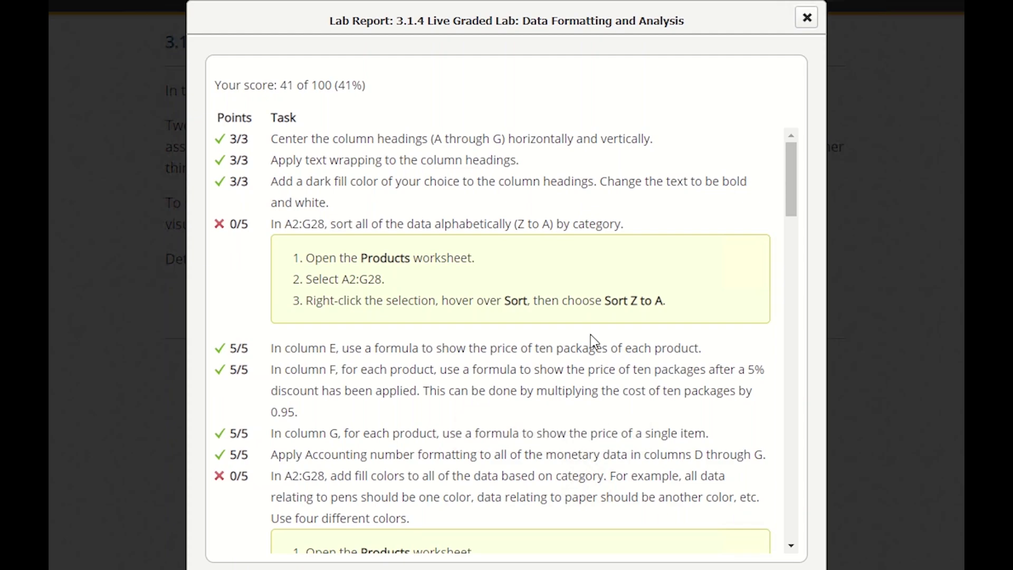
{"action": "scroll", "coordinate": [590, 335], "scroll_direction": "down", "scroll_amount": 6}
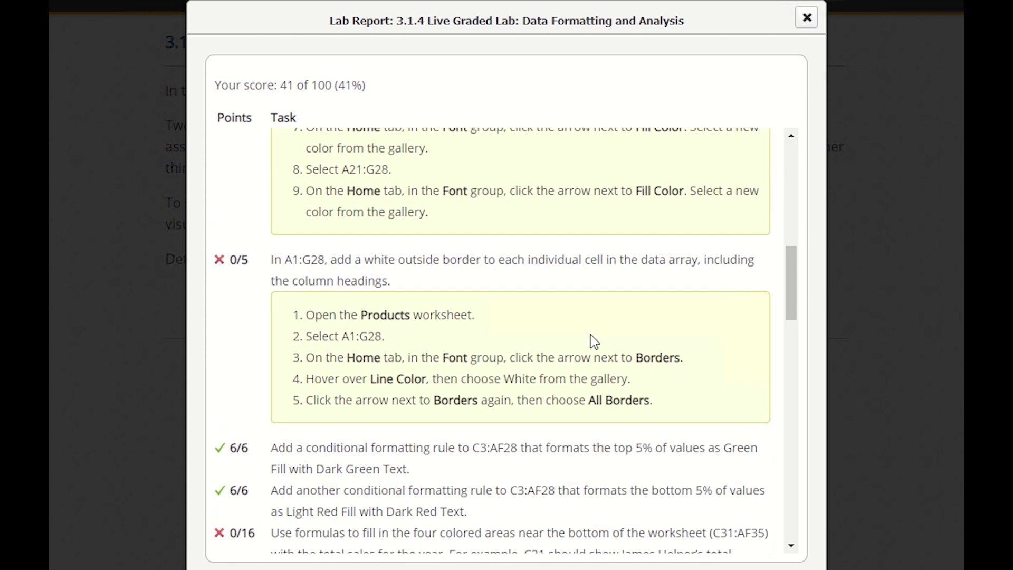
{"action": "scroll", "coordinate": [590, 335], "scroll_direction": "down", "scroll_amount": 3}
{"action": "left_click_drag", "start_coordinate": [791, 298], "coordinate": [782, 158]}
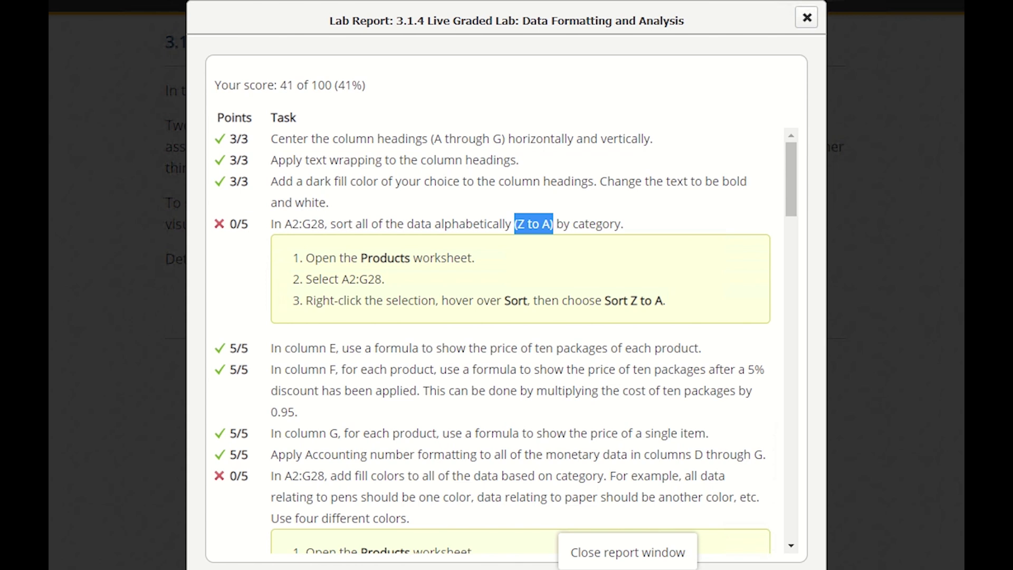
{"action": "key", "text": "Escape"}
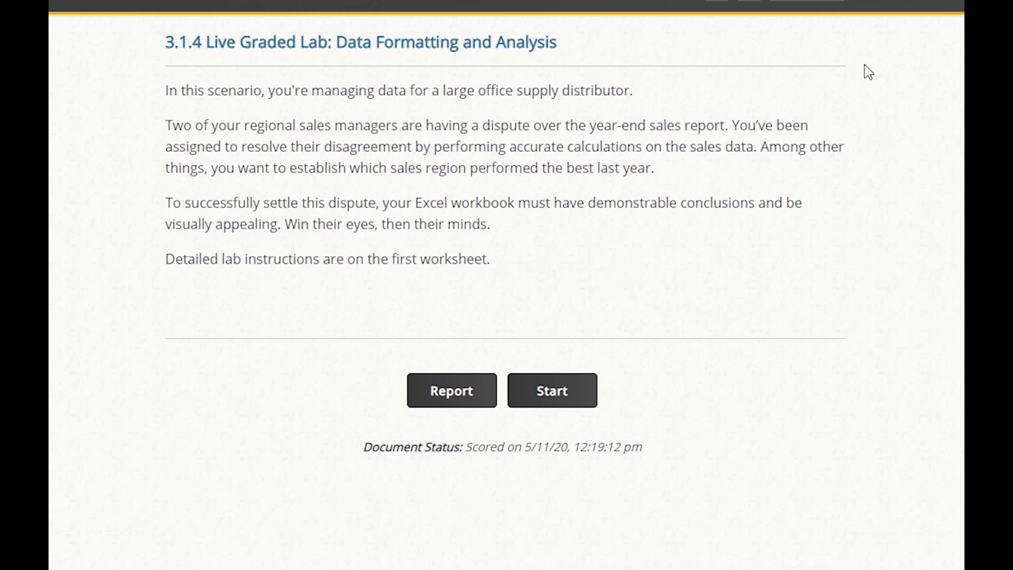